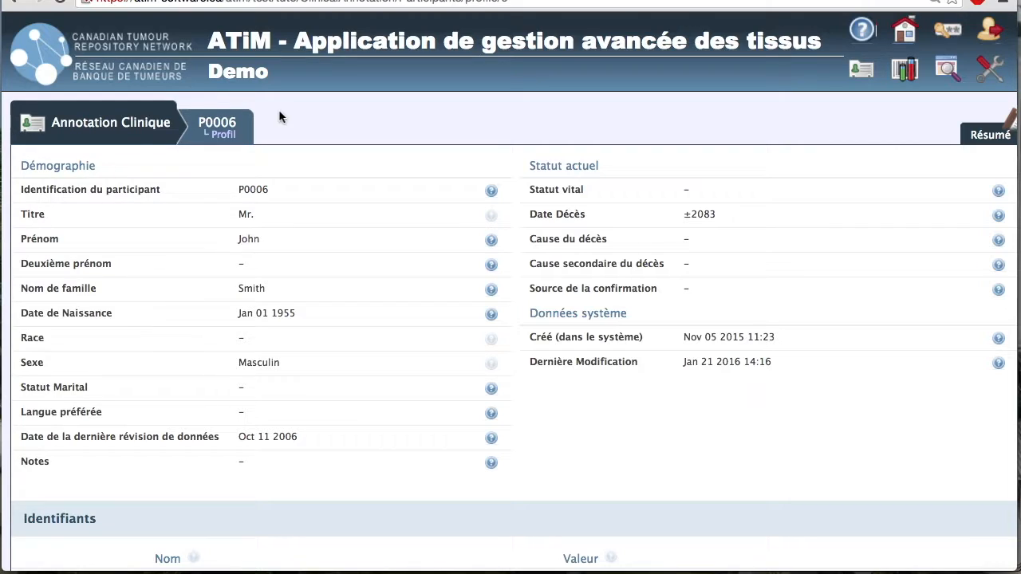
Start a Radiation – Général treatment for the participant: intention Adjuvant, January 3 to 5, 2016, facility Bâtiment A, information source Graphique.
mouse_move(211, 115)
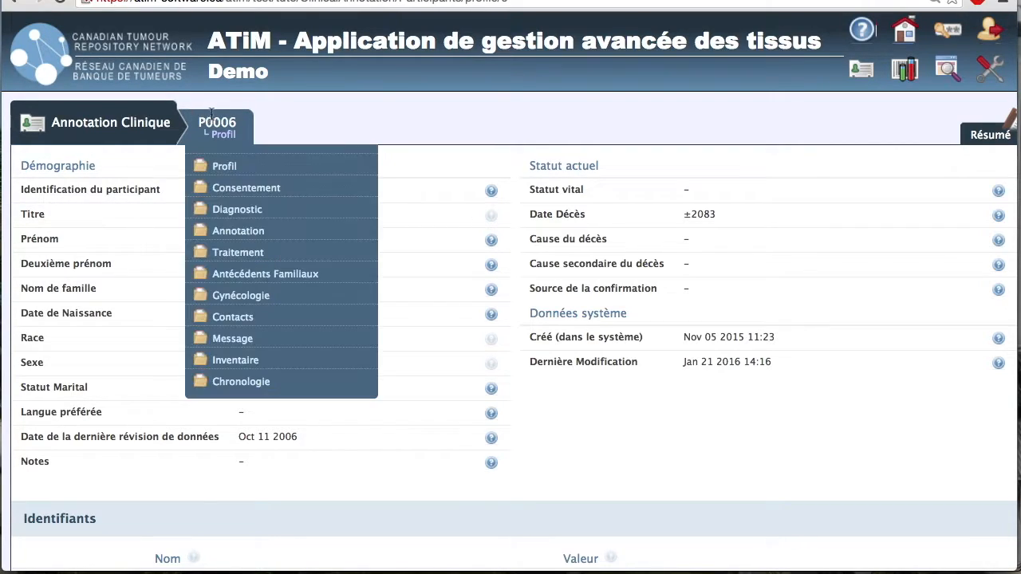
left_click(294, 253)
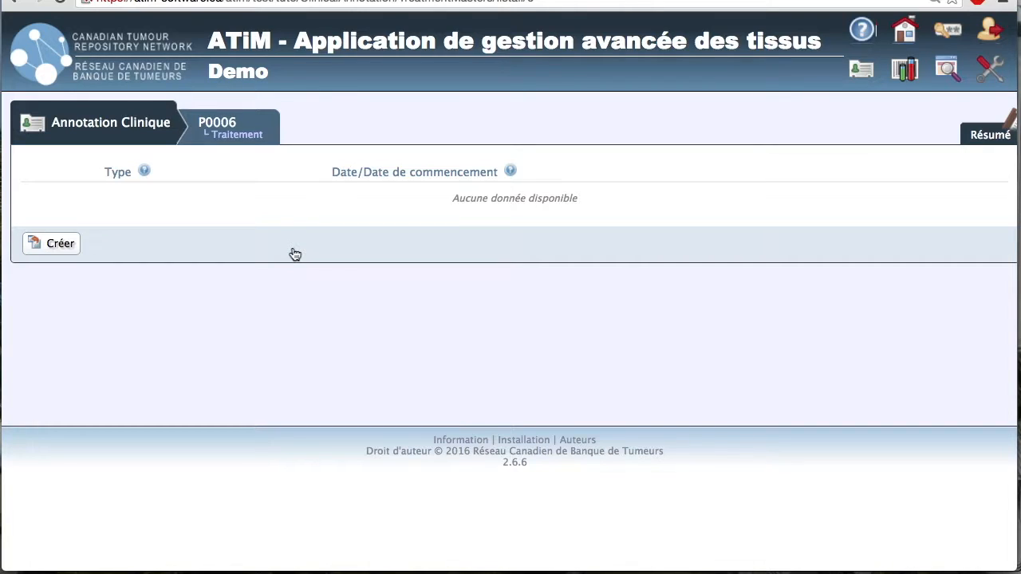
left_click(64, 244)
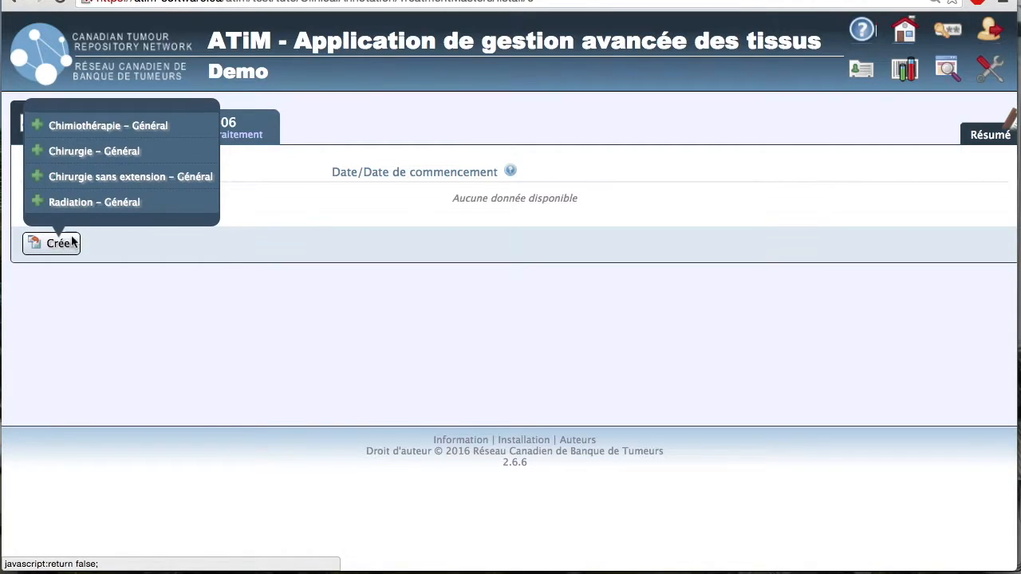
left_click(157, 206)
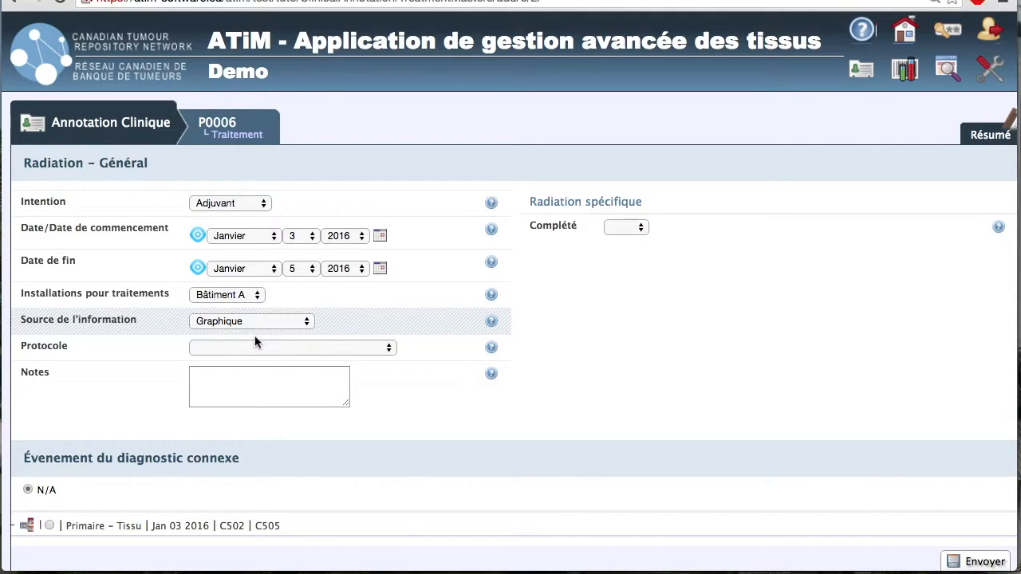
Link the radiation treatment to the Primaire – Tissu diagnosis of Jan 03 2016 and save the record.
scroll(255, 341, "down", 4)
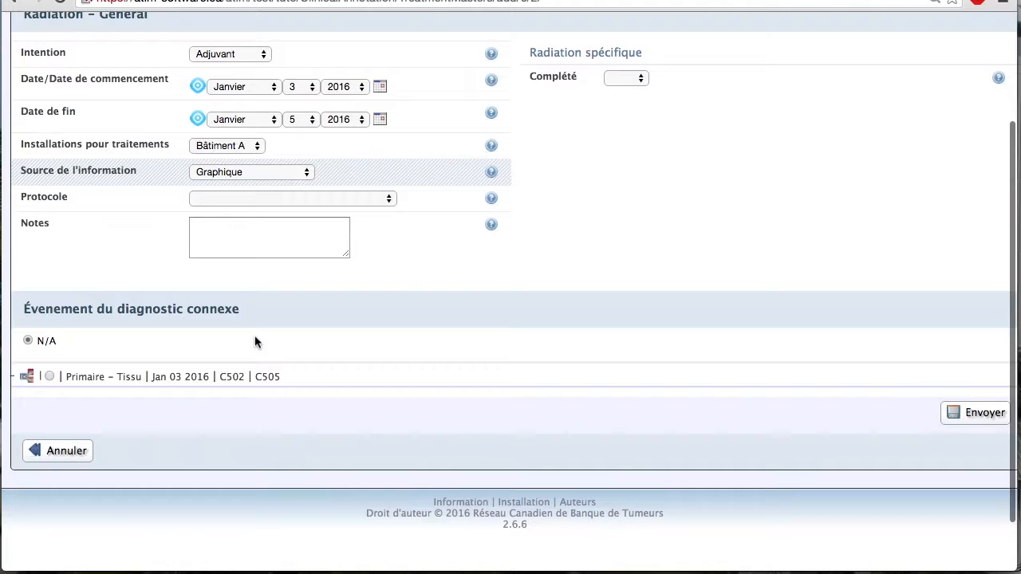
scroll(254, 341, "down", 1)
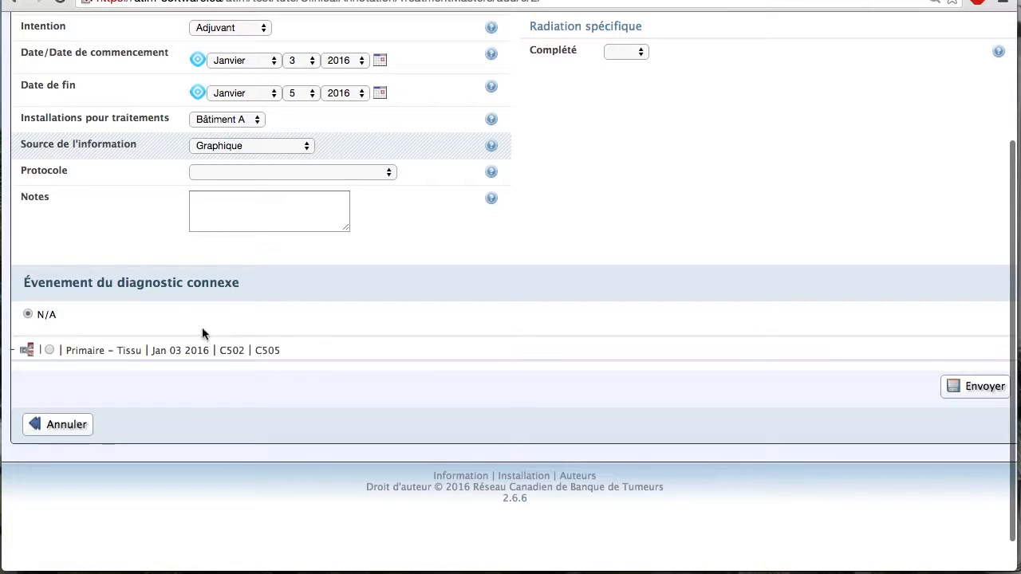
left_click(27, 351)
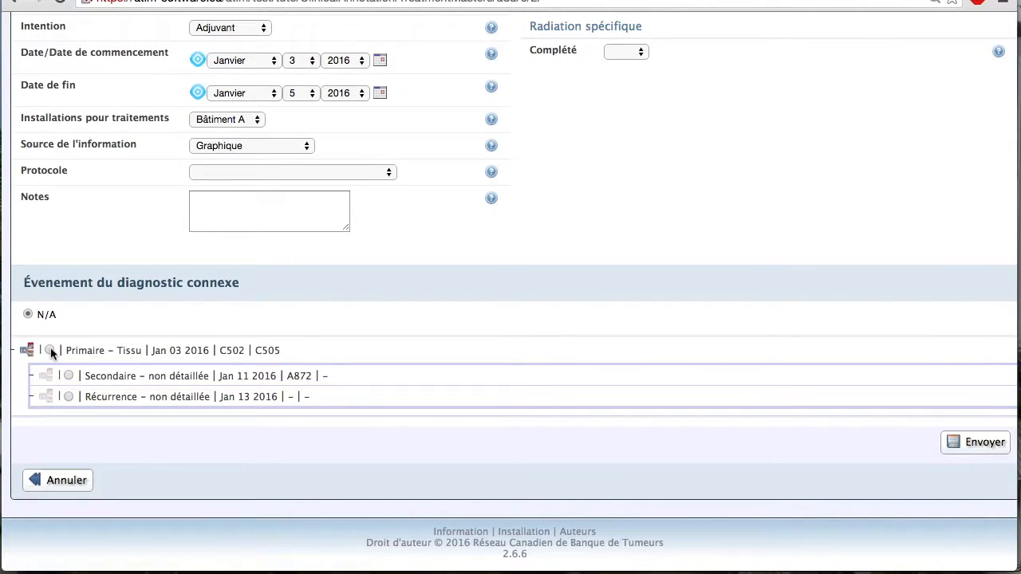
left_click(50, 348)
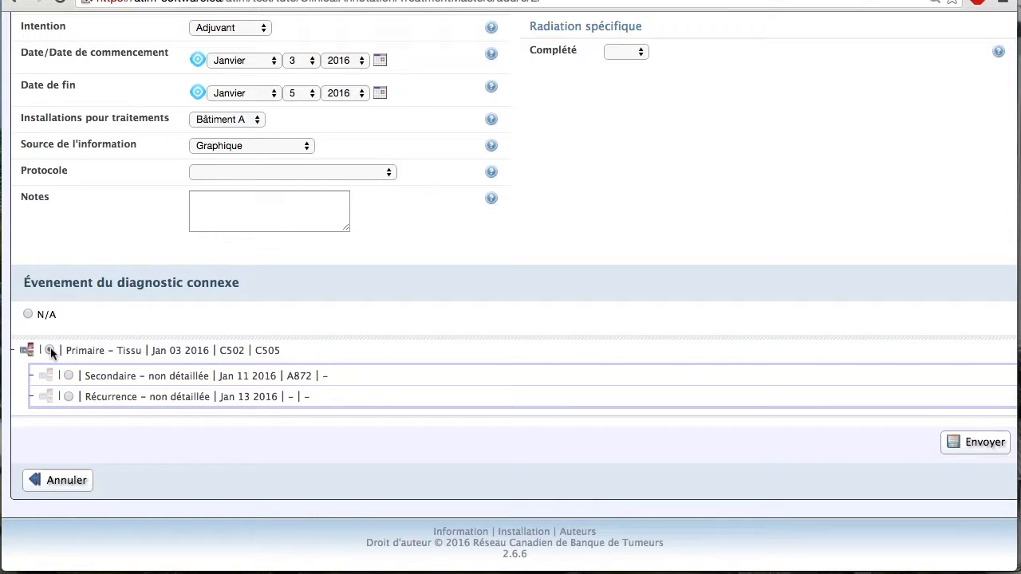
left_click(968, 443)
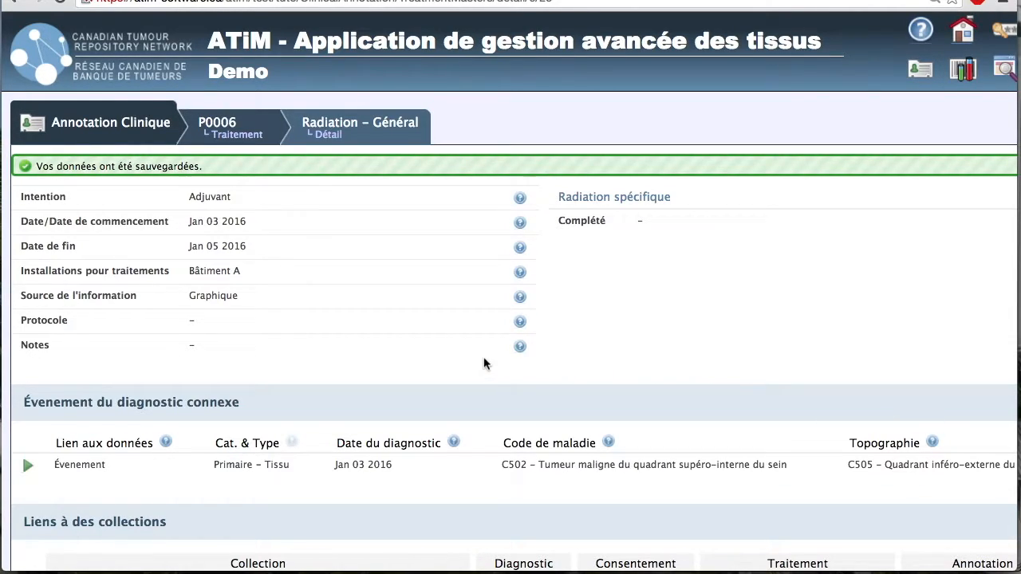
Open the participant's diagnoses and expand the Primaire – Tissu diagnosis to examine its related records.
mouse_move(232, 131)
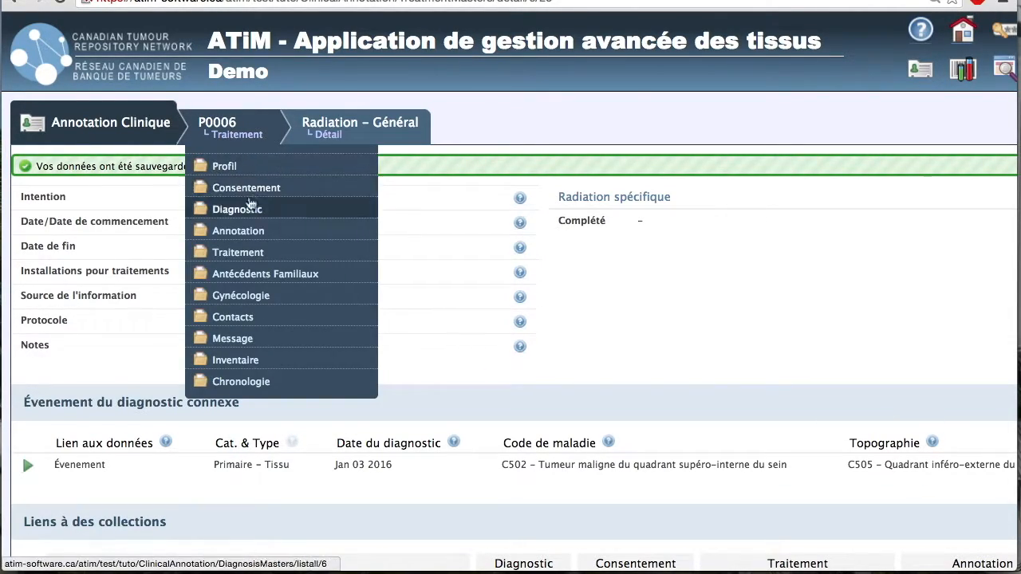
left_click(276, 212)
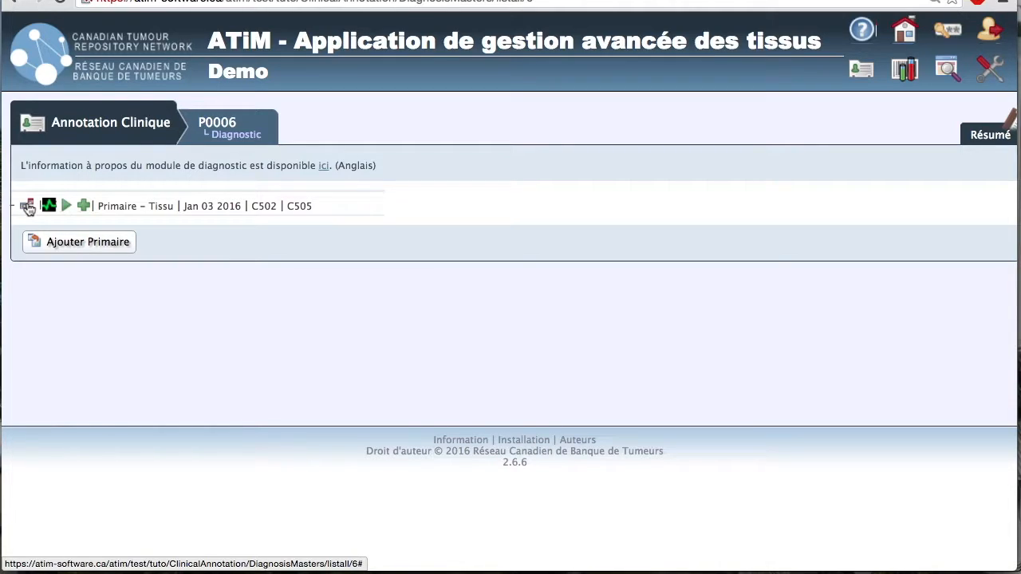
left_click(27, 206)
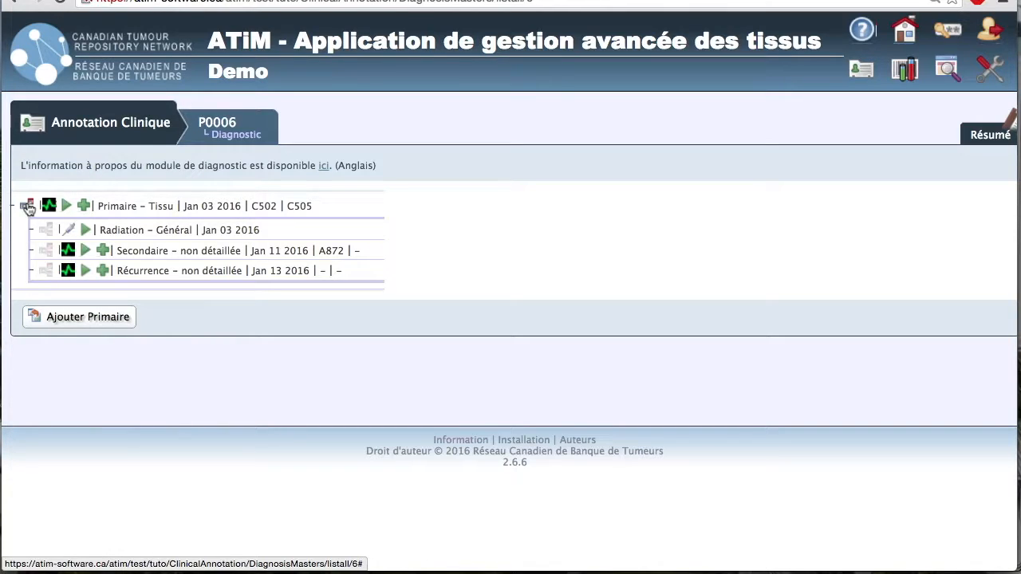
Add a Chimiothérapie – Général treatment to the secondary diagnosis: Curatif, January 6 to 9, 2016, Bâtiment A, source Rapport de pathologie; save it.
left_click(105, 252)
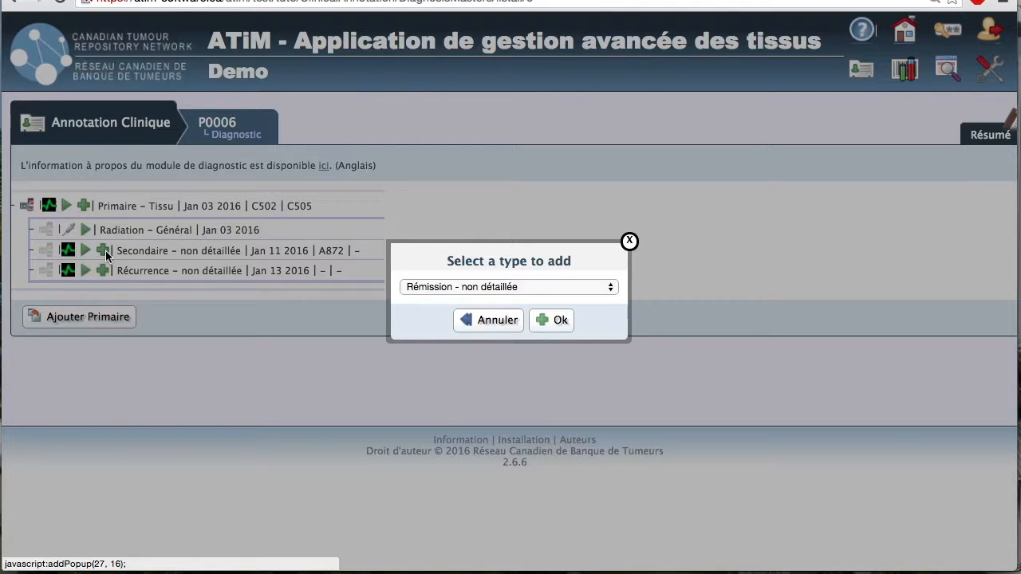
left_click(561, 292)
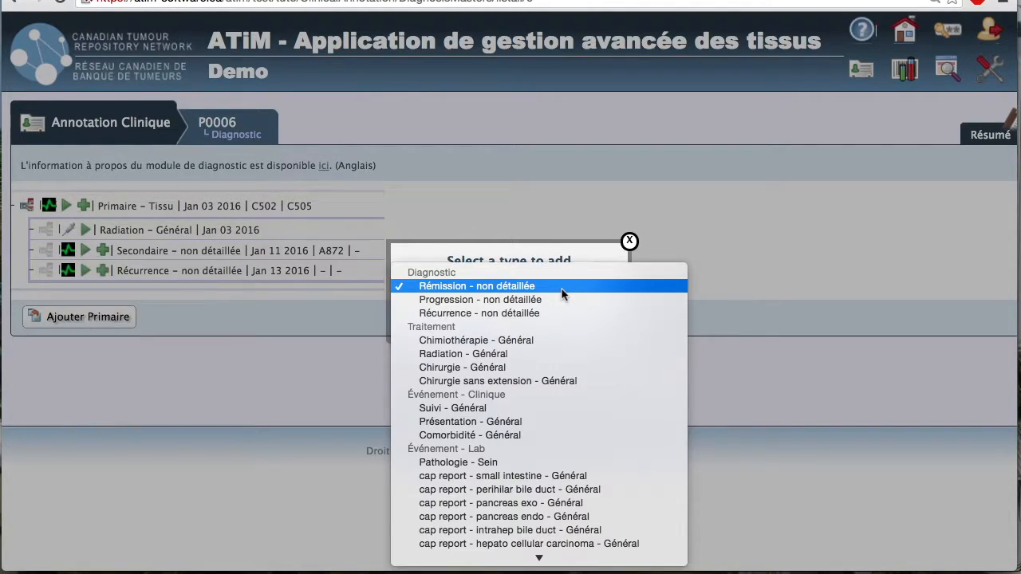
left_click(560, 340)
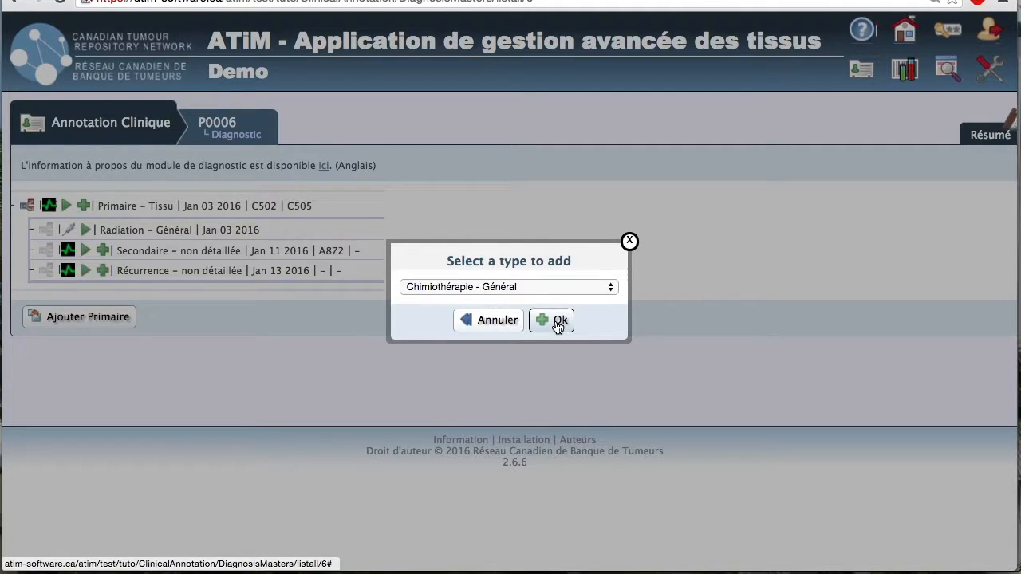
left_click(558, 321)
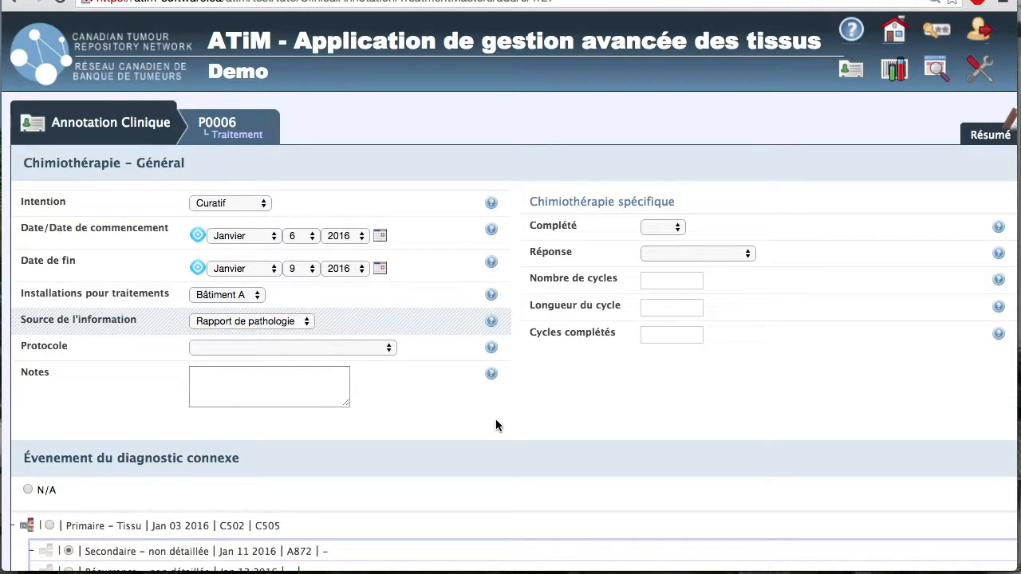
scroll(496, 425, "down", 5)
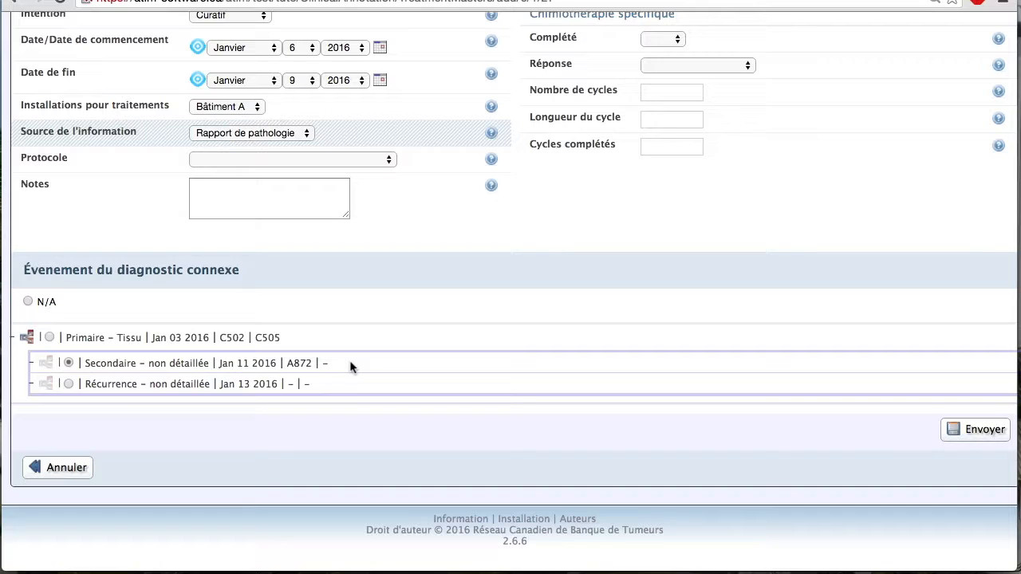
left_click(970, 431)
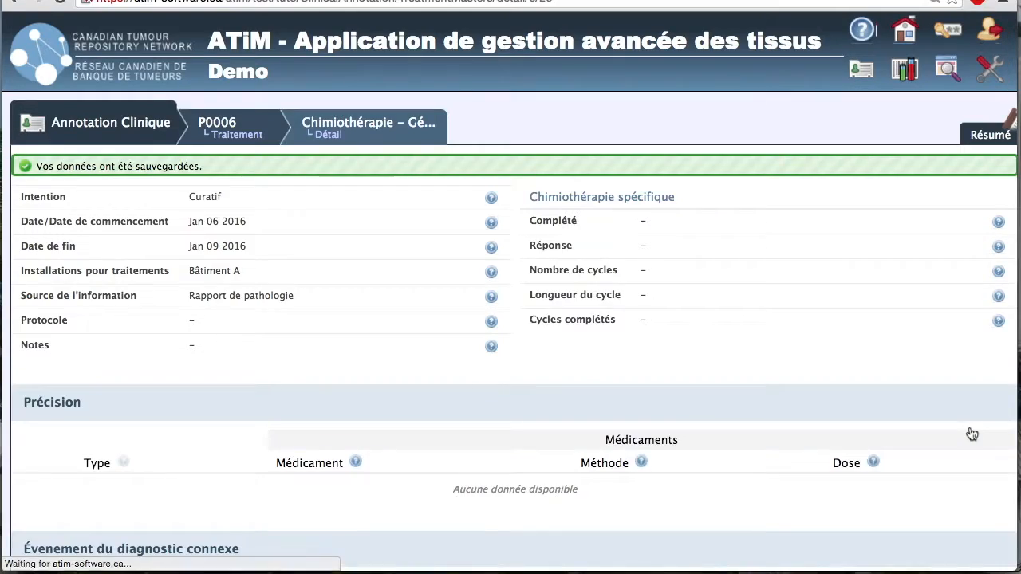
Add a drug detail to the chemotherapy treatment with carboplatin given by Injection intramusculaire.
scroll(403, 362, "down", 3)
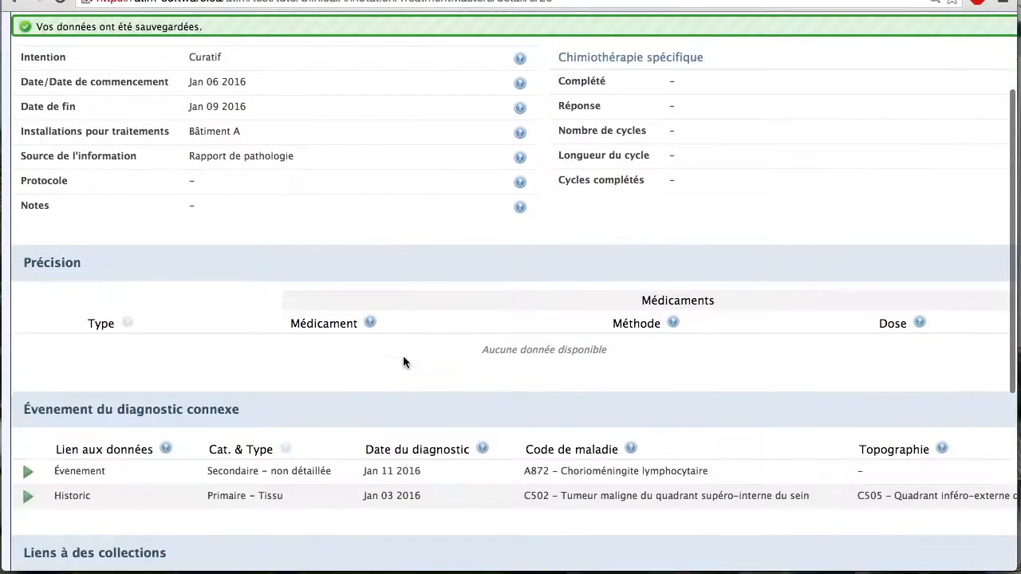
scroll(402, 362, "down", 6)
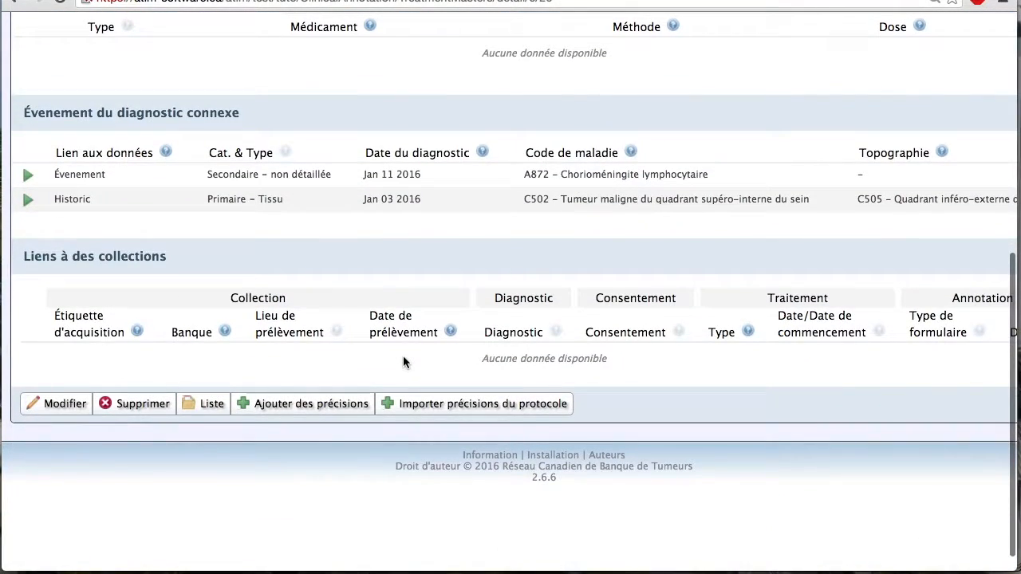
left_click(328, 405)
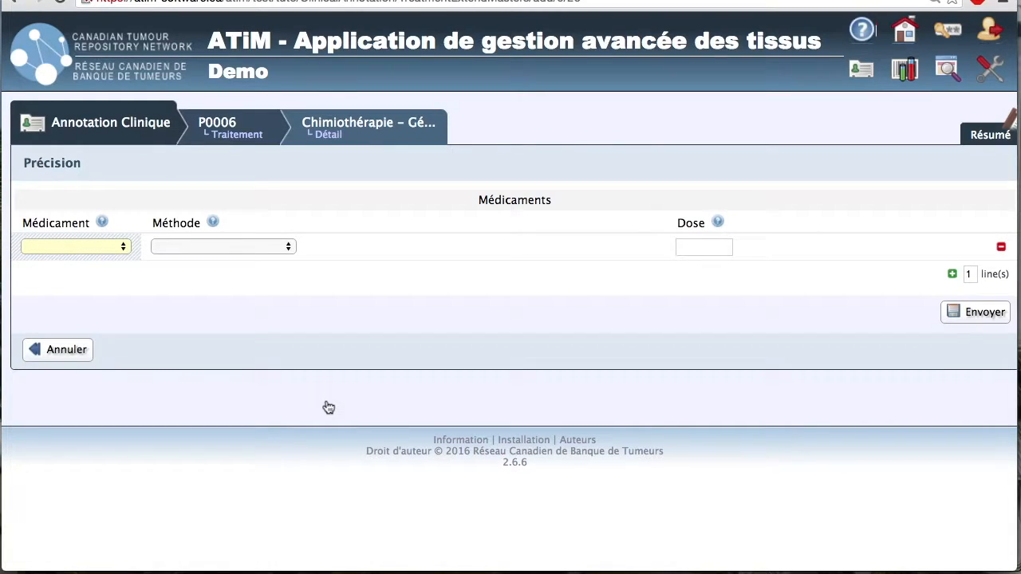
left_click(129, 252)
left_click(109, 262)
left_click(240, 247)
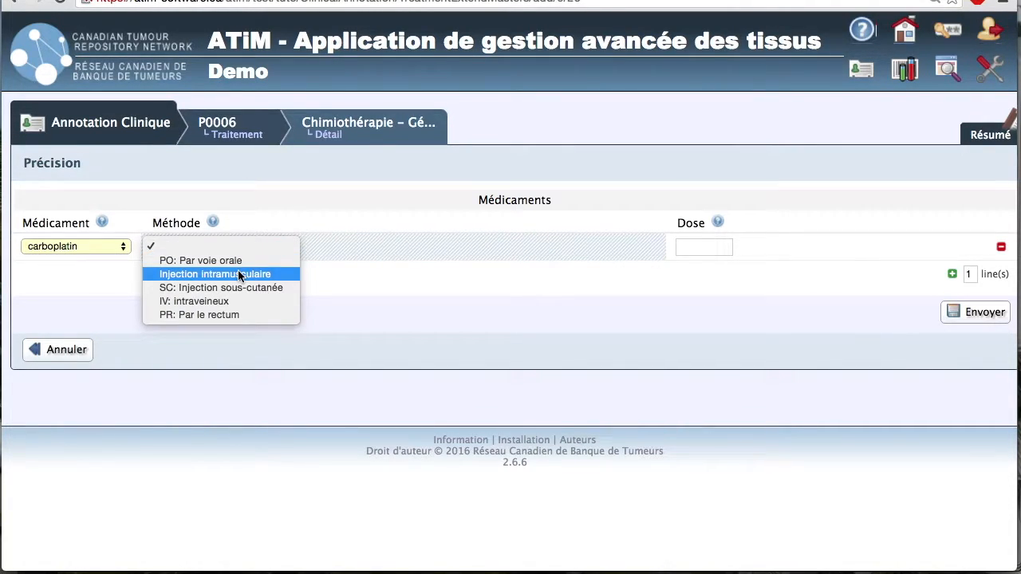
left_click(239, 276)
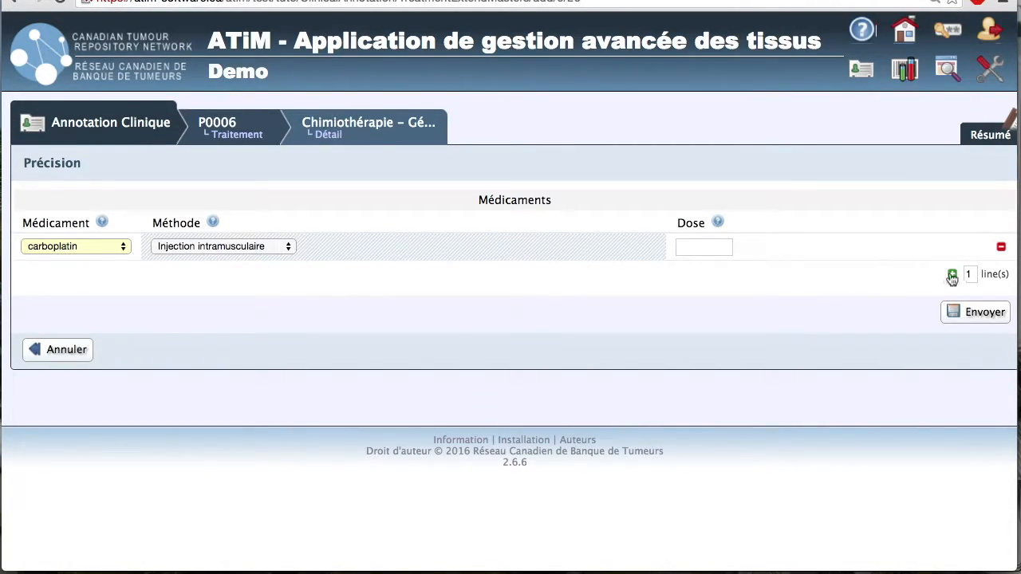
Add a second drug line with cyclophosphamide given by SC: Injection sous-cutanée, and save the chemotherapy drug details.
left_click(952, 275)
left_click(124, 275)
left_click(109, 302)
left_click(228, 273)
left_click(223, 320)
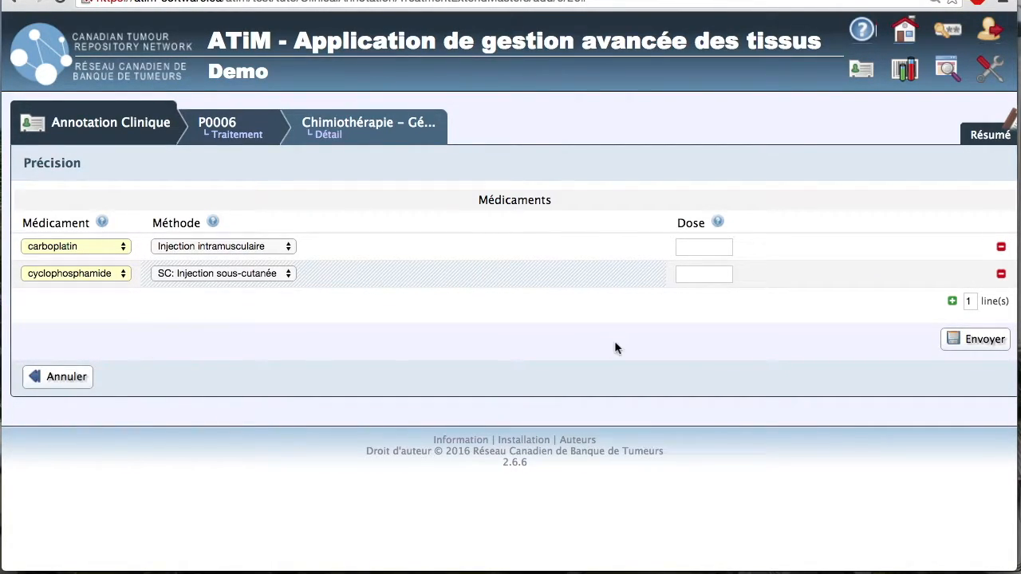
left_click(989, 341)
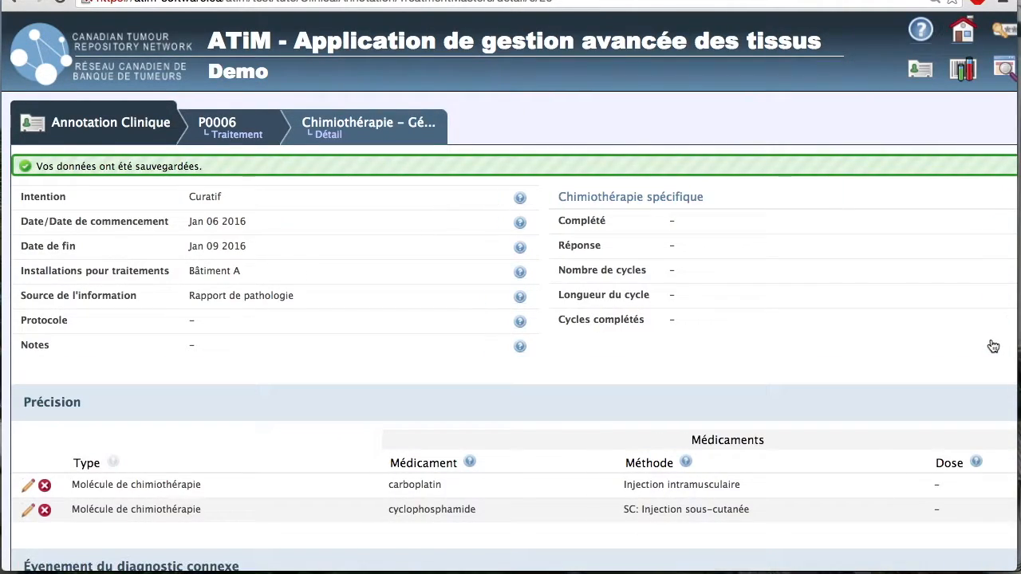
Create a Tout – Chimiothérapie protocol in the tools module with code PX002345F and name Protocole F, and save it.
left_click(966, 36)
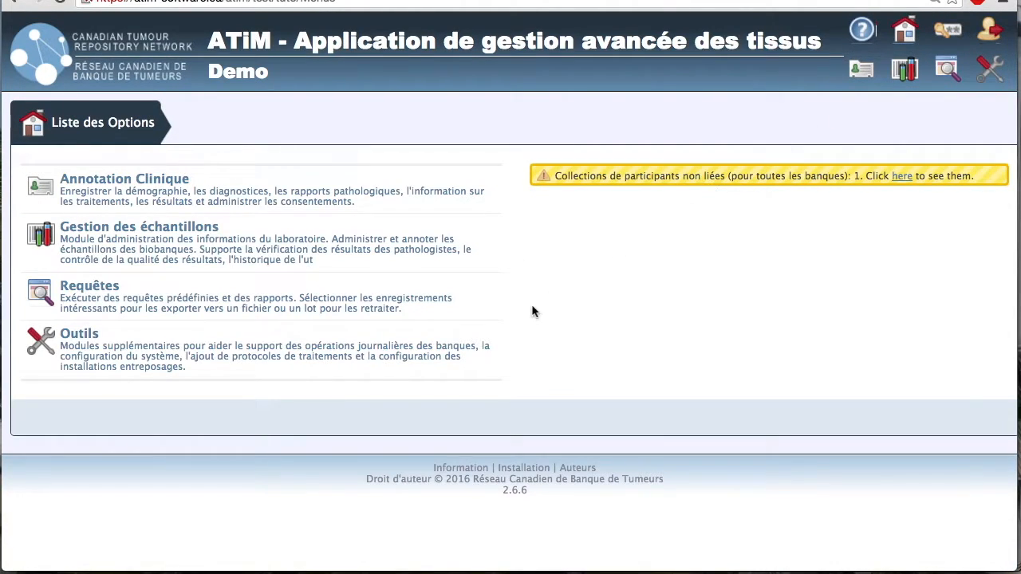
left_click(460, 339)
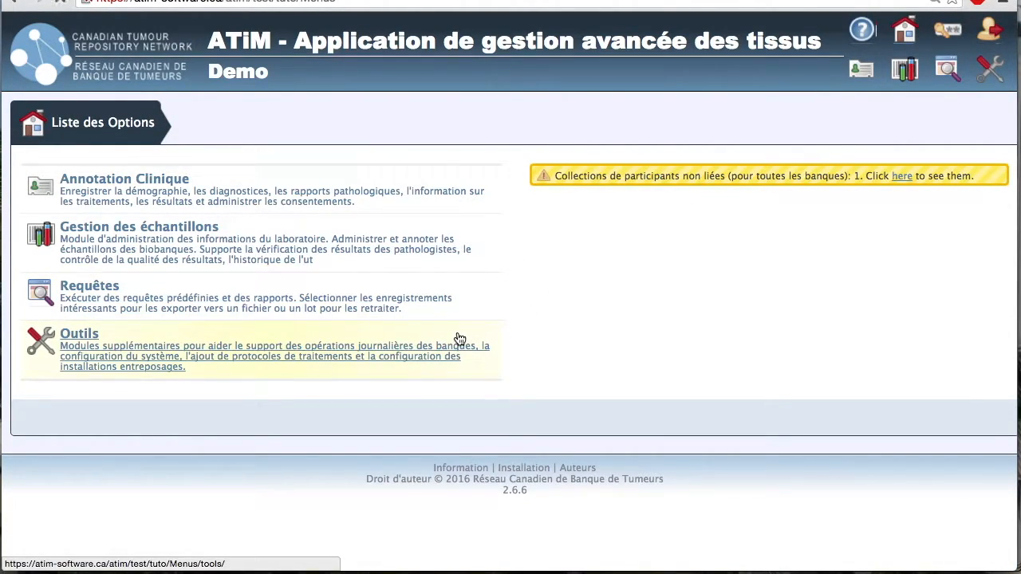
left_click(459, 322)
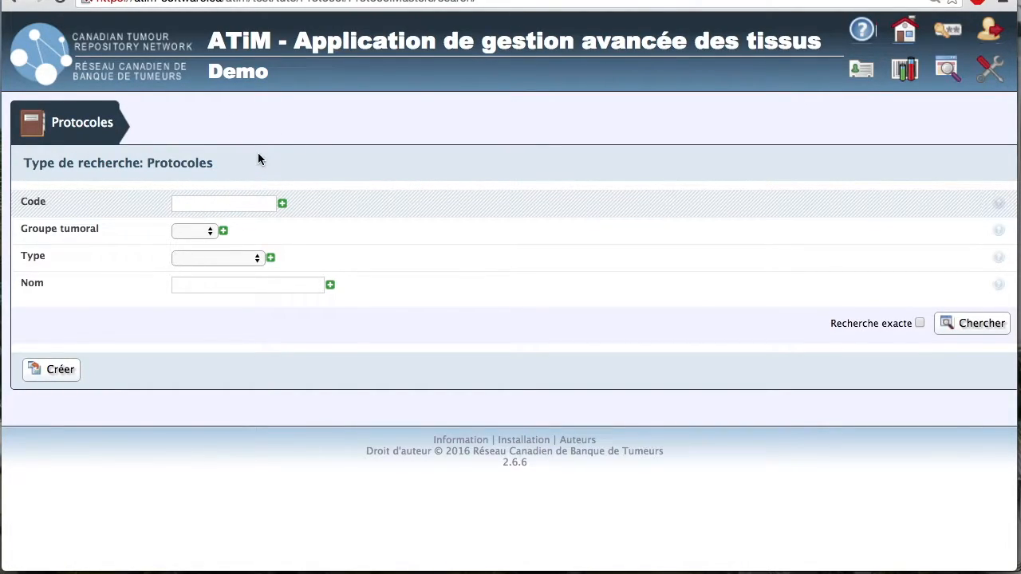
left_click(58, 372)
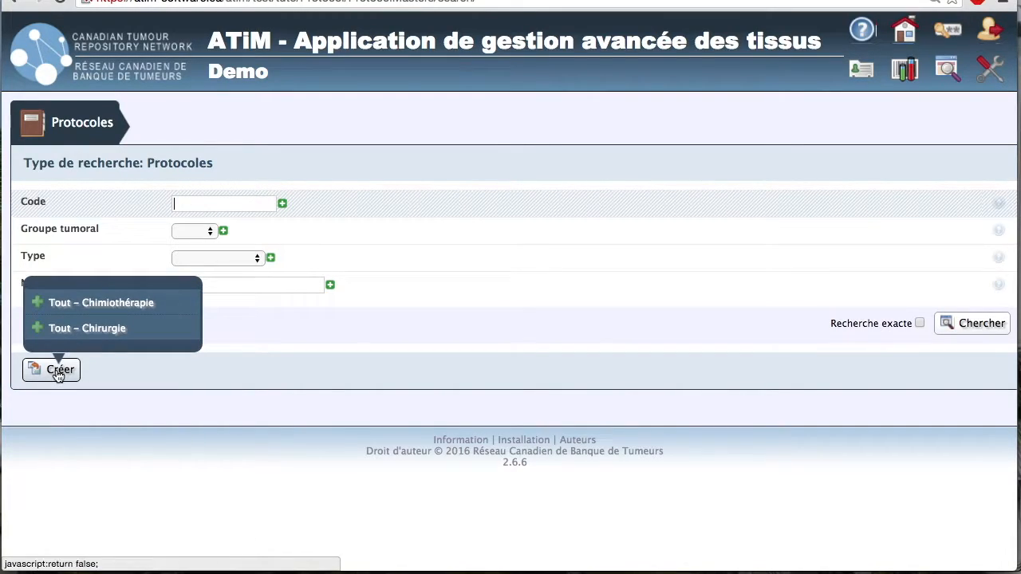
left_click(99, 303)
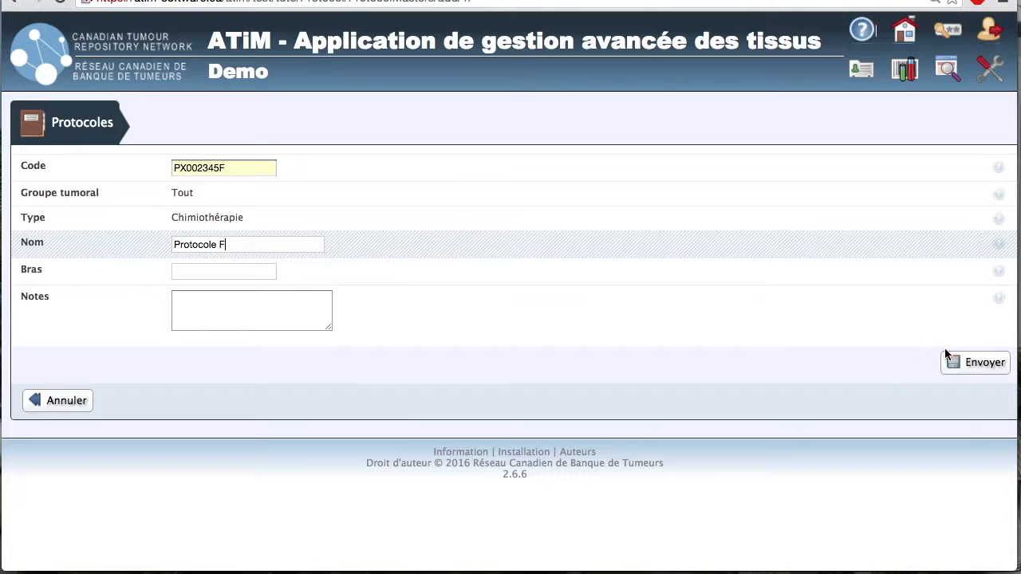
left_click(971, 365)
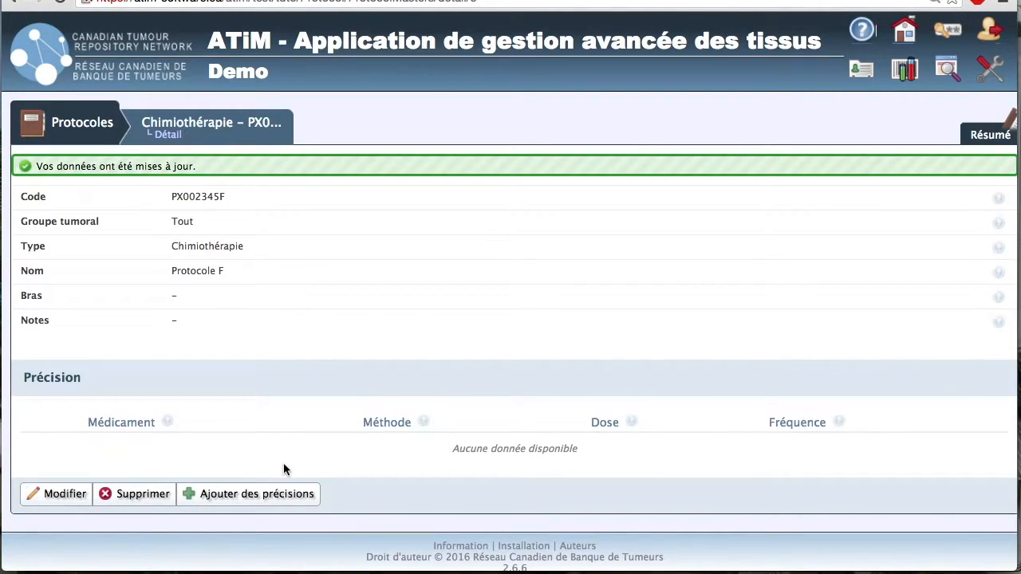
Add fluorouracil to the protocol's drug details with method Injection intramusculaire and dose 2, and save it.
left_click(267, 495)
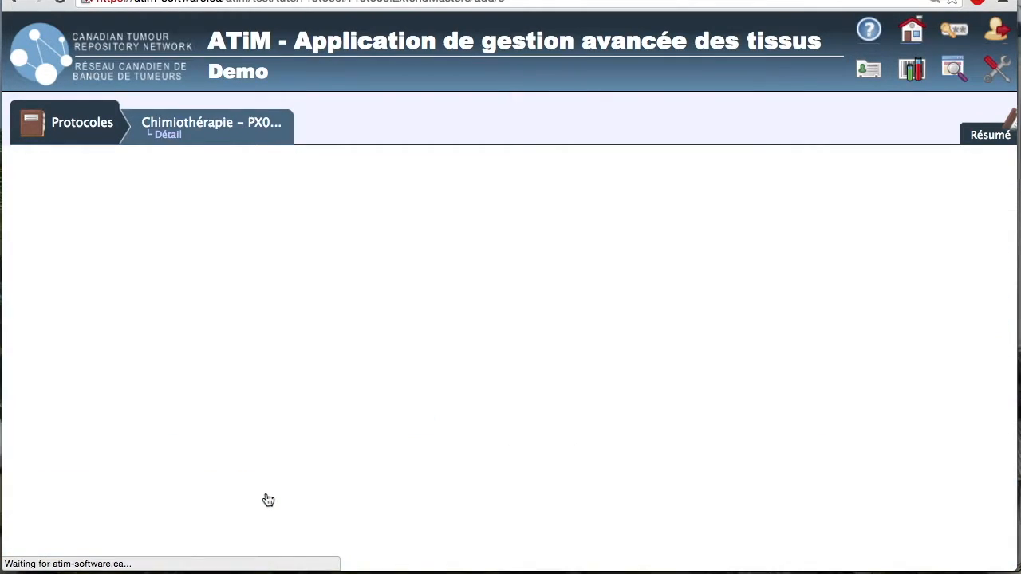
left_click(275, 201)
left_click(258, 244)
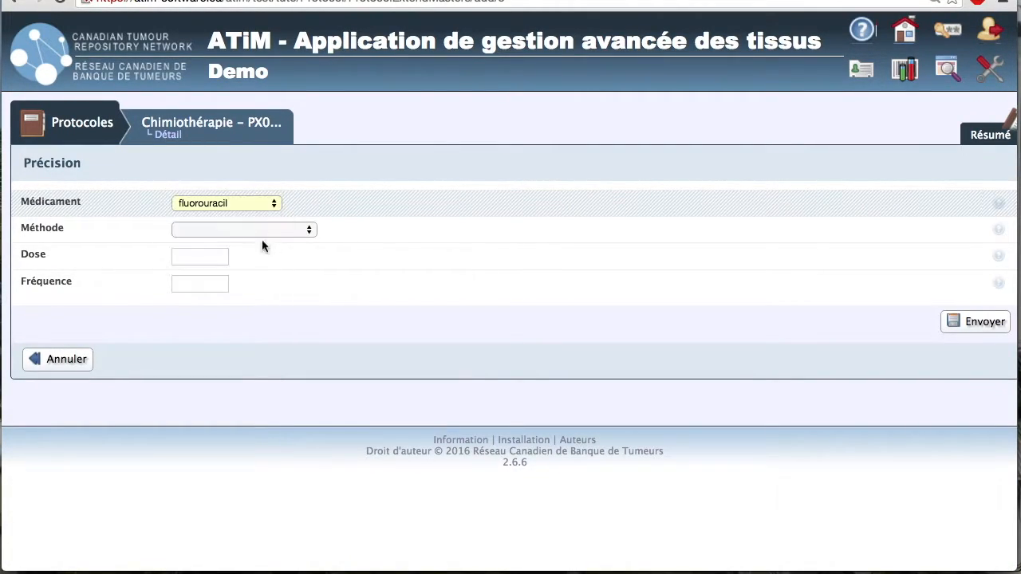
left_click(264, 230)
left_click(298, 256)
left_click(216, 256)
type("2")
left_click(972, 321)
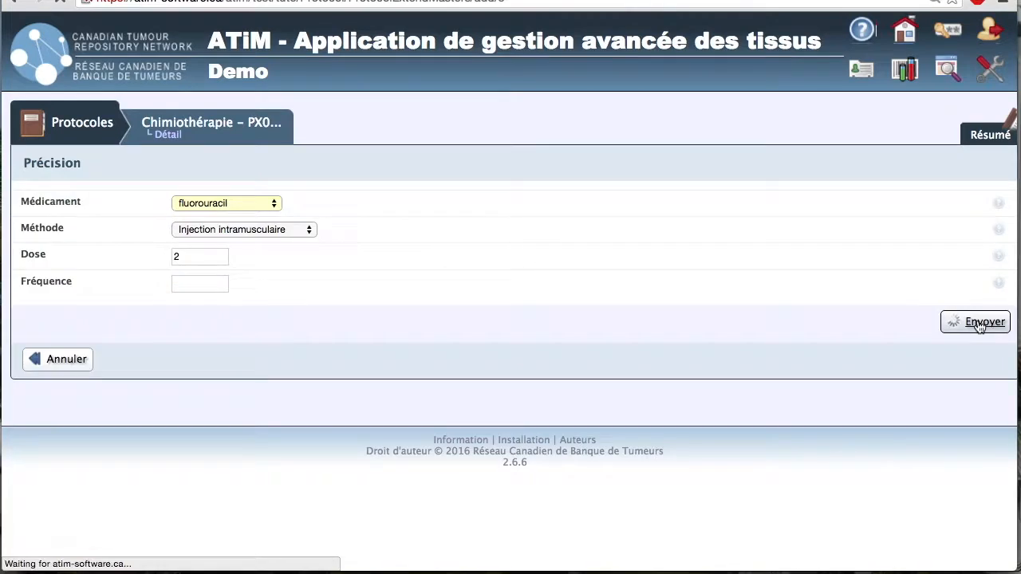
Add methotrexate to the protocol's drug details with method IV: intraveineux and dose 8, and save it.
left_click(260, 507)
left_click(255, 201)
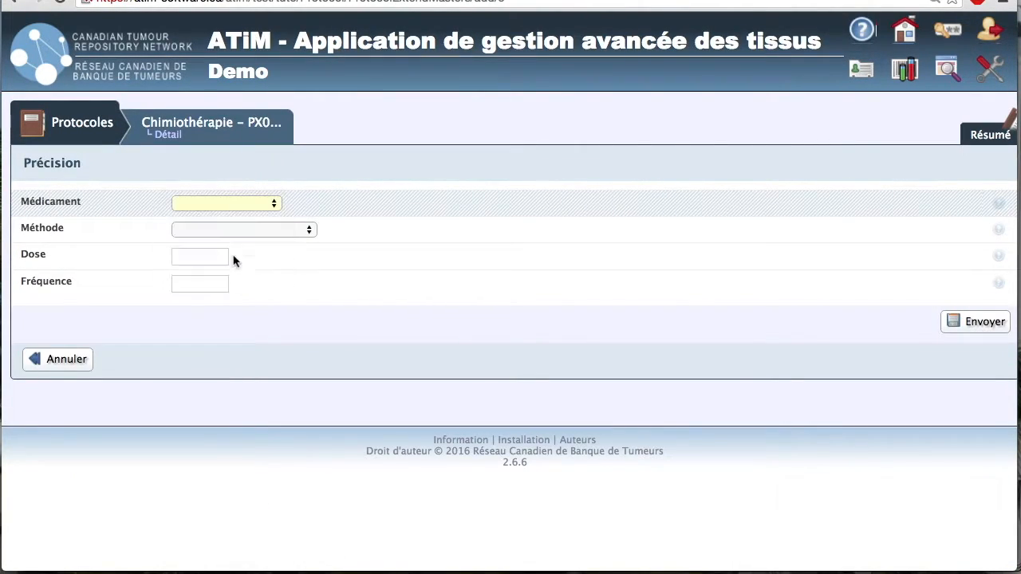
left_click(235, 274)
left_click(243, 230)
left_click(239, 282)
left_click(185, 257)
type("8")
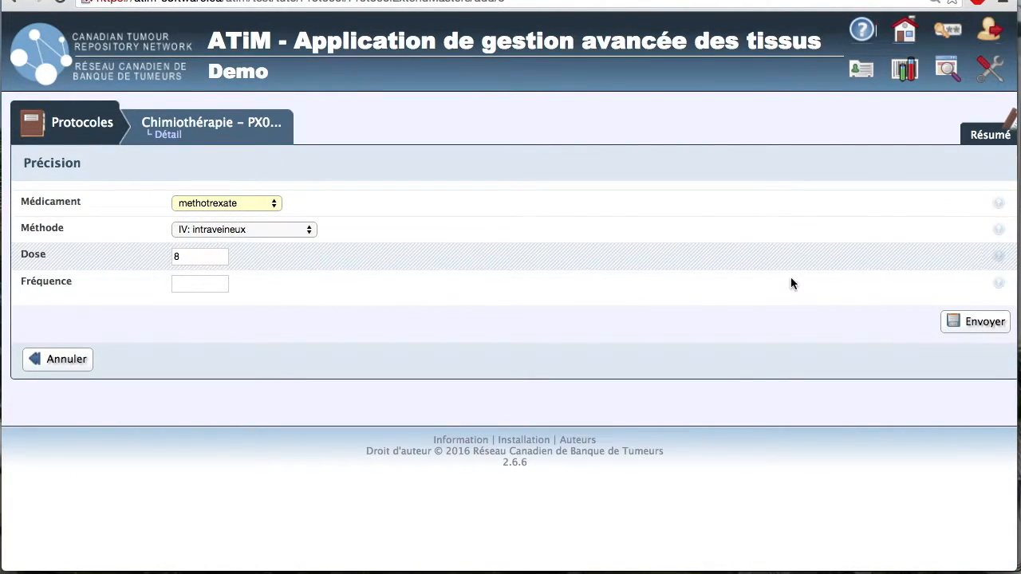
left_click(986, 323)
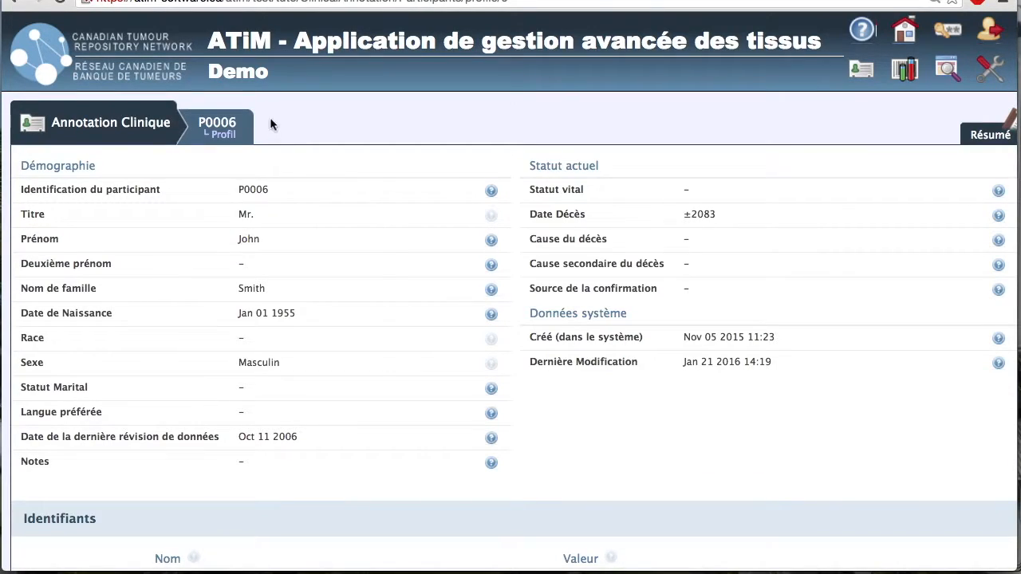
Start a new Chimiothérapie – Général treatment from the participant's treatment list.
mouse_move(238, 134)
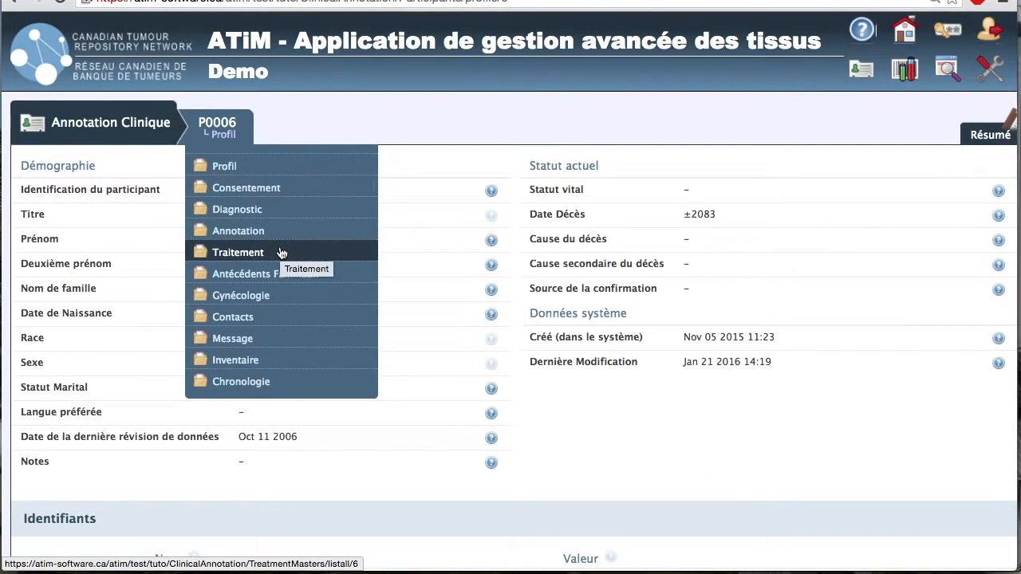
left_click(280, 253)
left_click(62, 274)
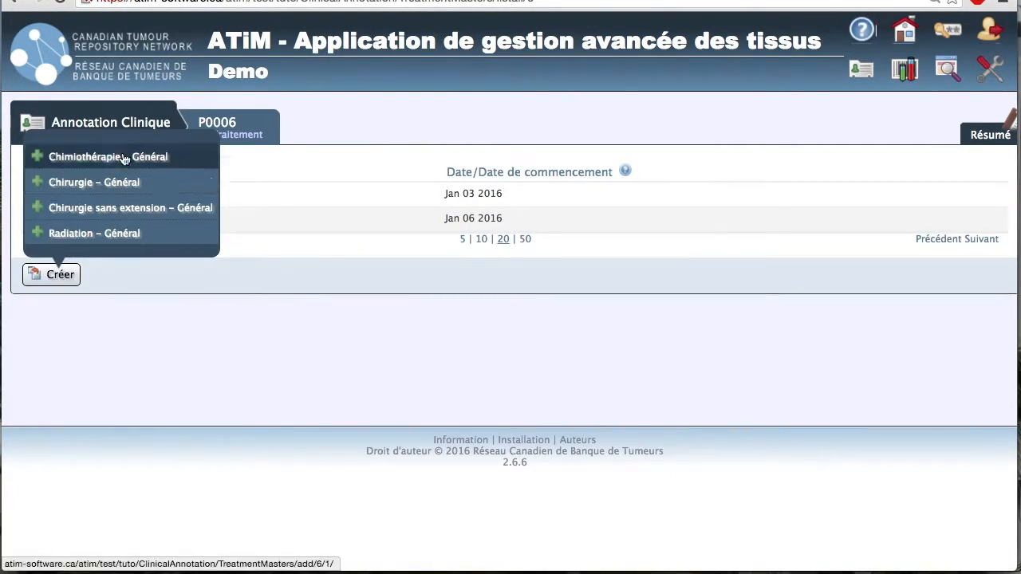
left_click(64, 157)
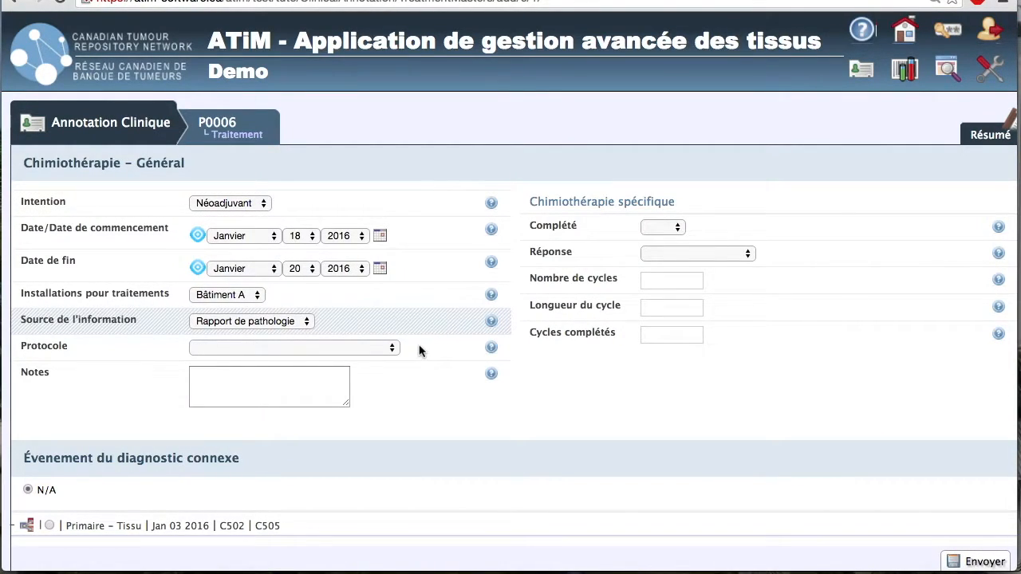
Assign protocol PX002345F (Protocole F) to the chemotherapy treatment, link it to the Primaire – Tissu diagnosis of Jan 03 2016, and save it.
left_click(392, 348)
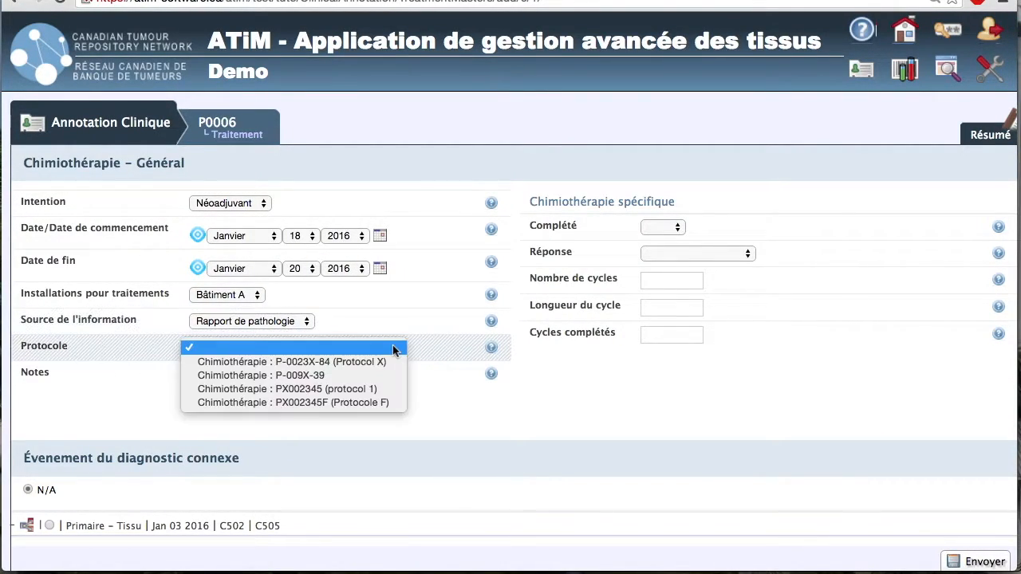
left_click(401, 404)
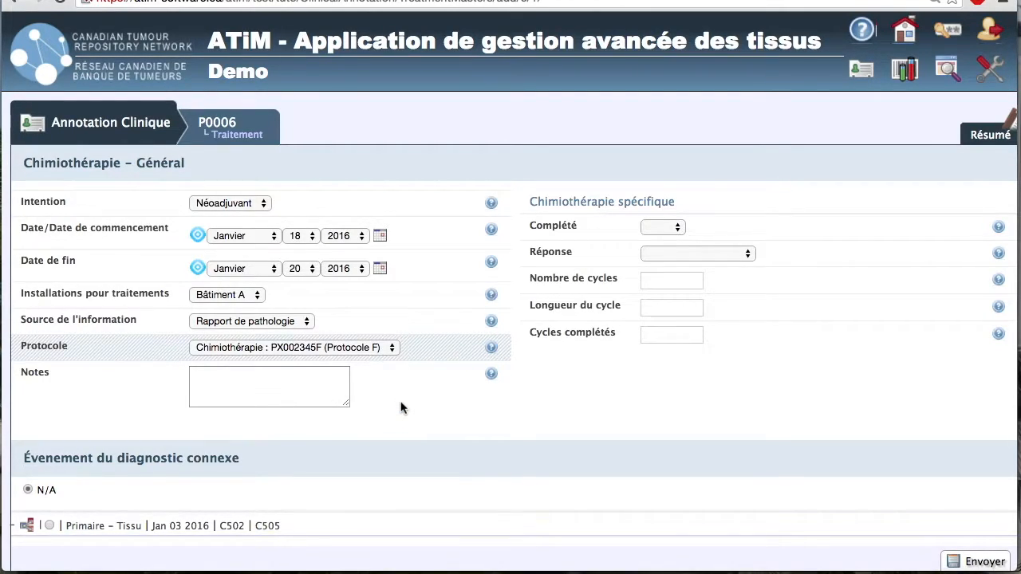
left_click(49, 526)
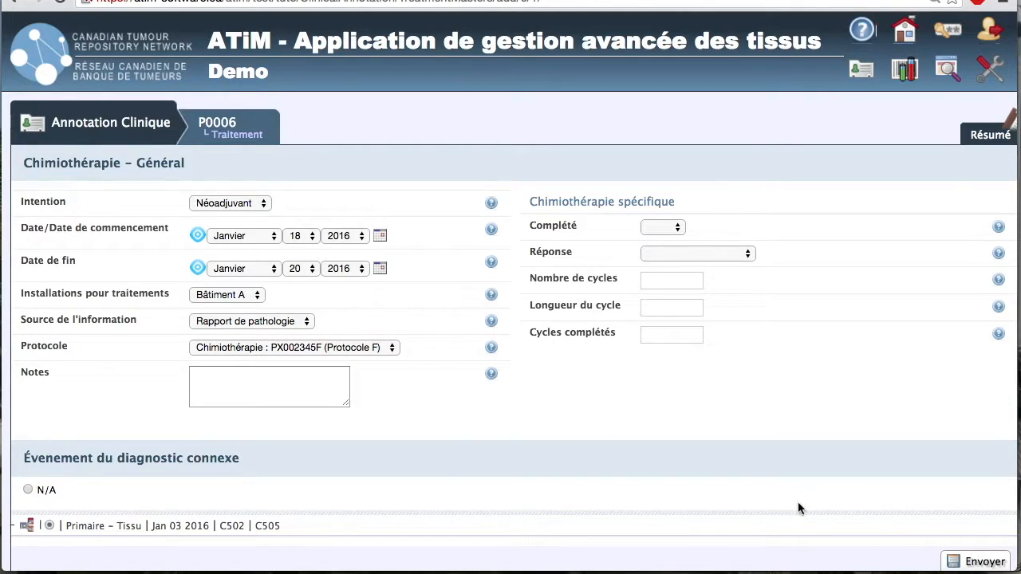
left_click(970, 562)
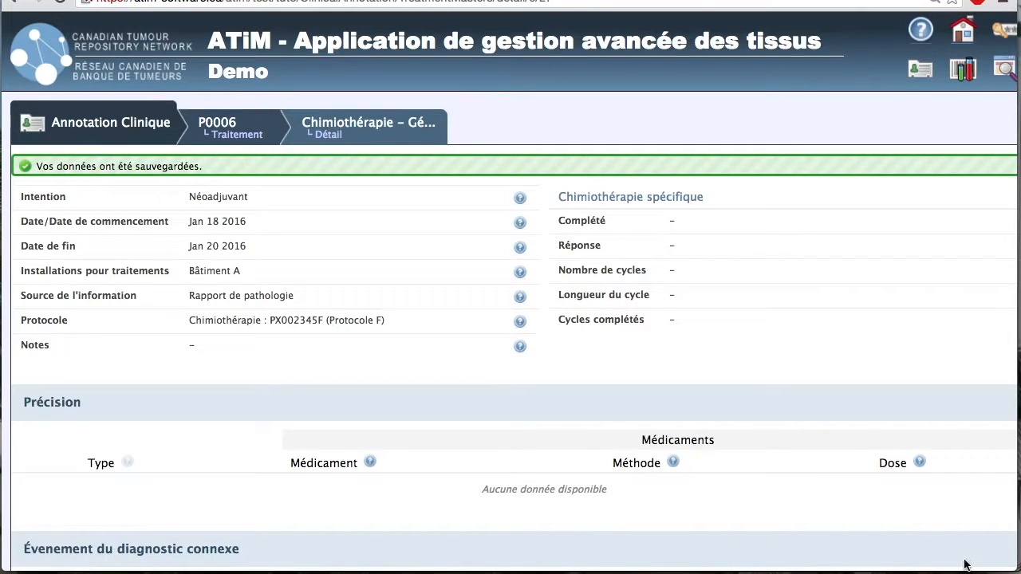
Import the protocol's drug details into the saved chemotherapy treatment.
scroll(435, 401, "down", 2)
scroll(435, 399, "down", 3)
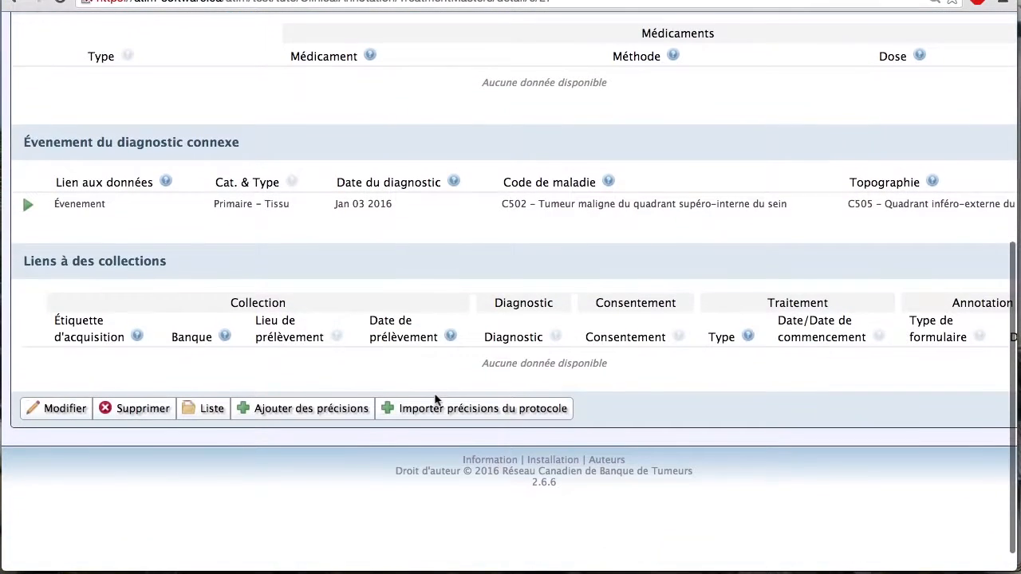
left_click(438, 411)
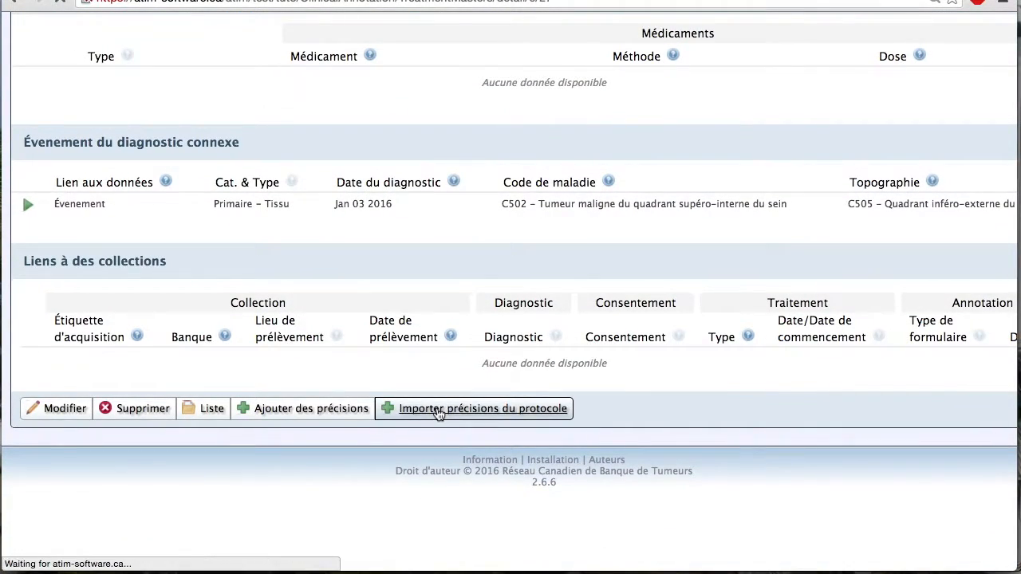
Change the dose of the treatment's imported fluorouracil entry to 3 and save it.
scroll(439, 413, "down", 3)
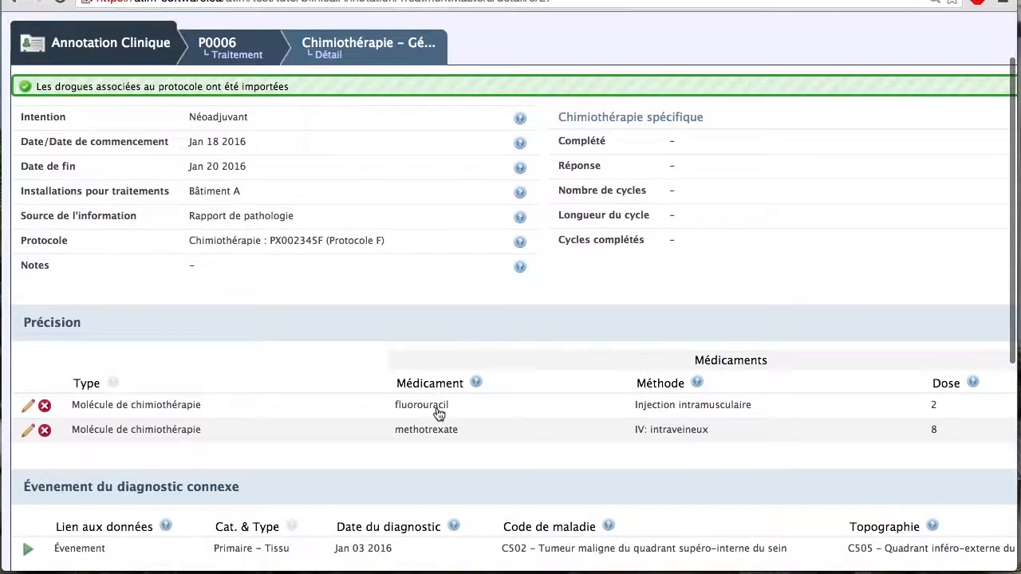
scroll(439, 414, "down", 1)
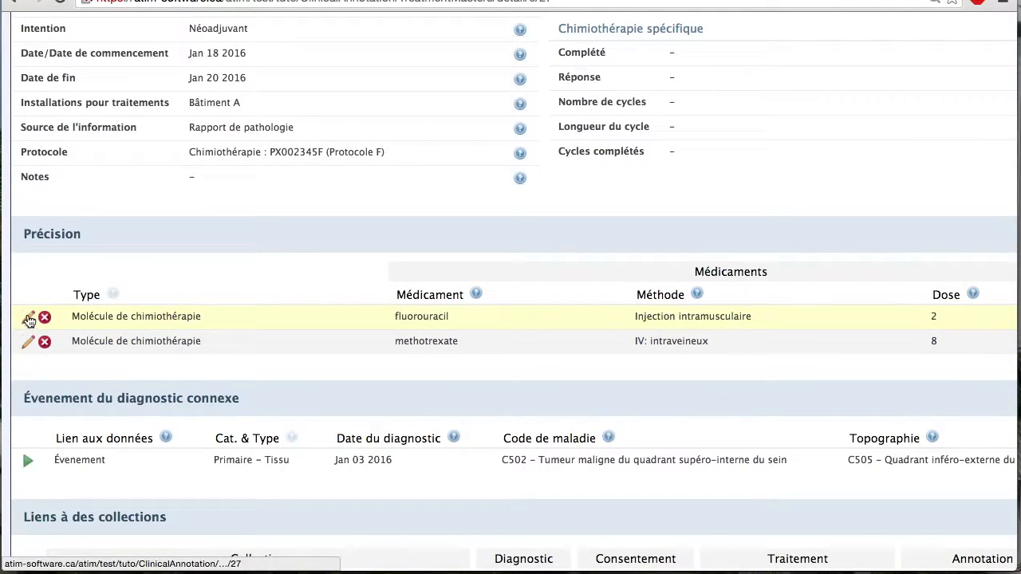
left_click(29, 319)
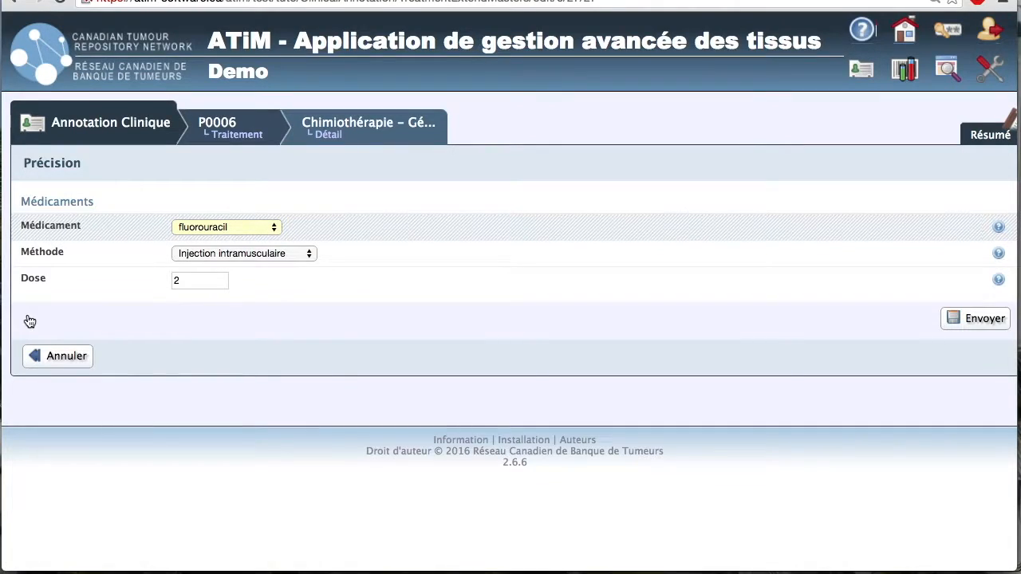
left_click_drag(188, 283, 162, 282)
type("3")
left_click(961, 328)
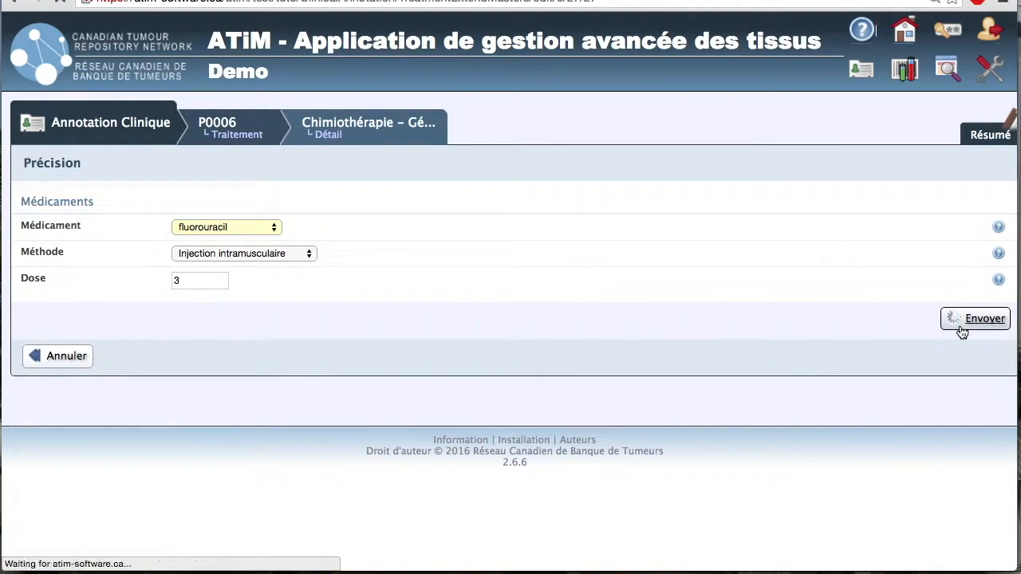